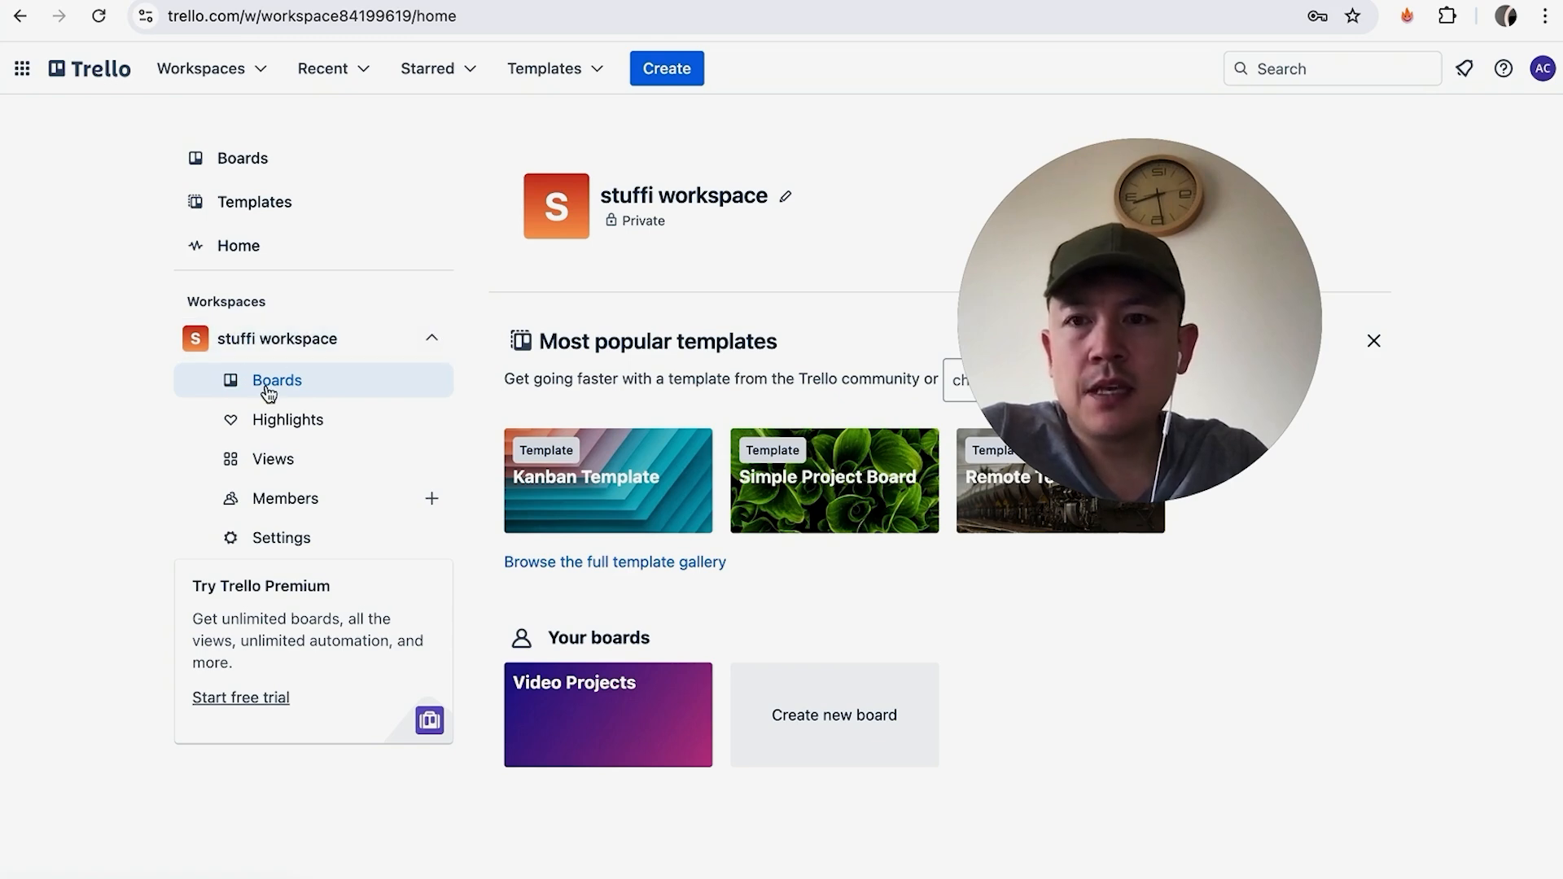
Step: Go to the boards list and bring up the Video Projects board
left_click(253, 167)
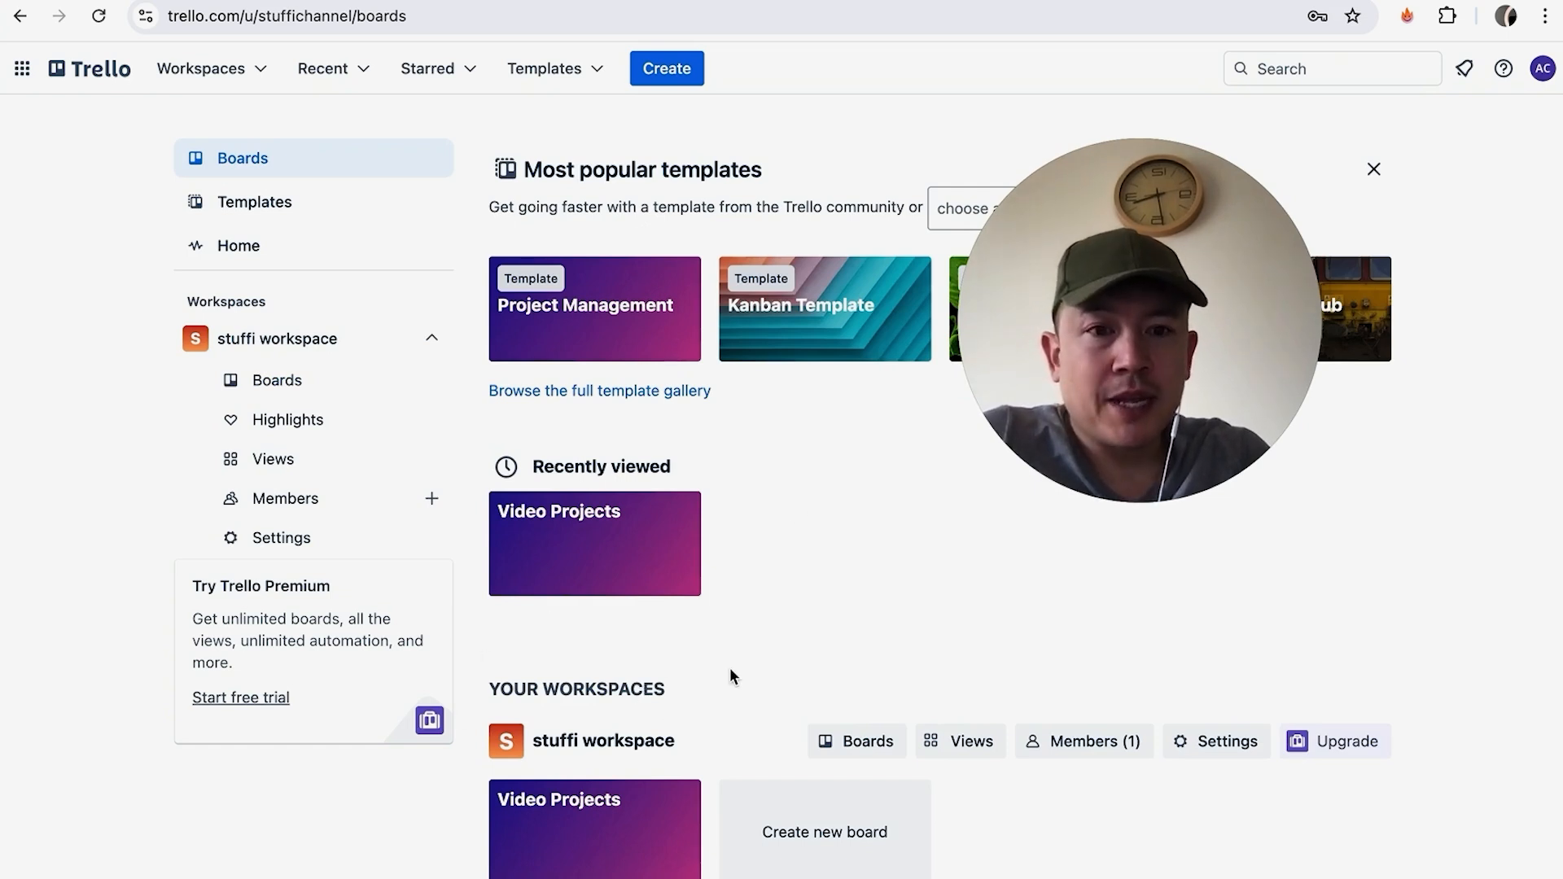
left_click(594, 829)
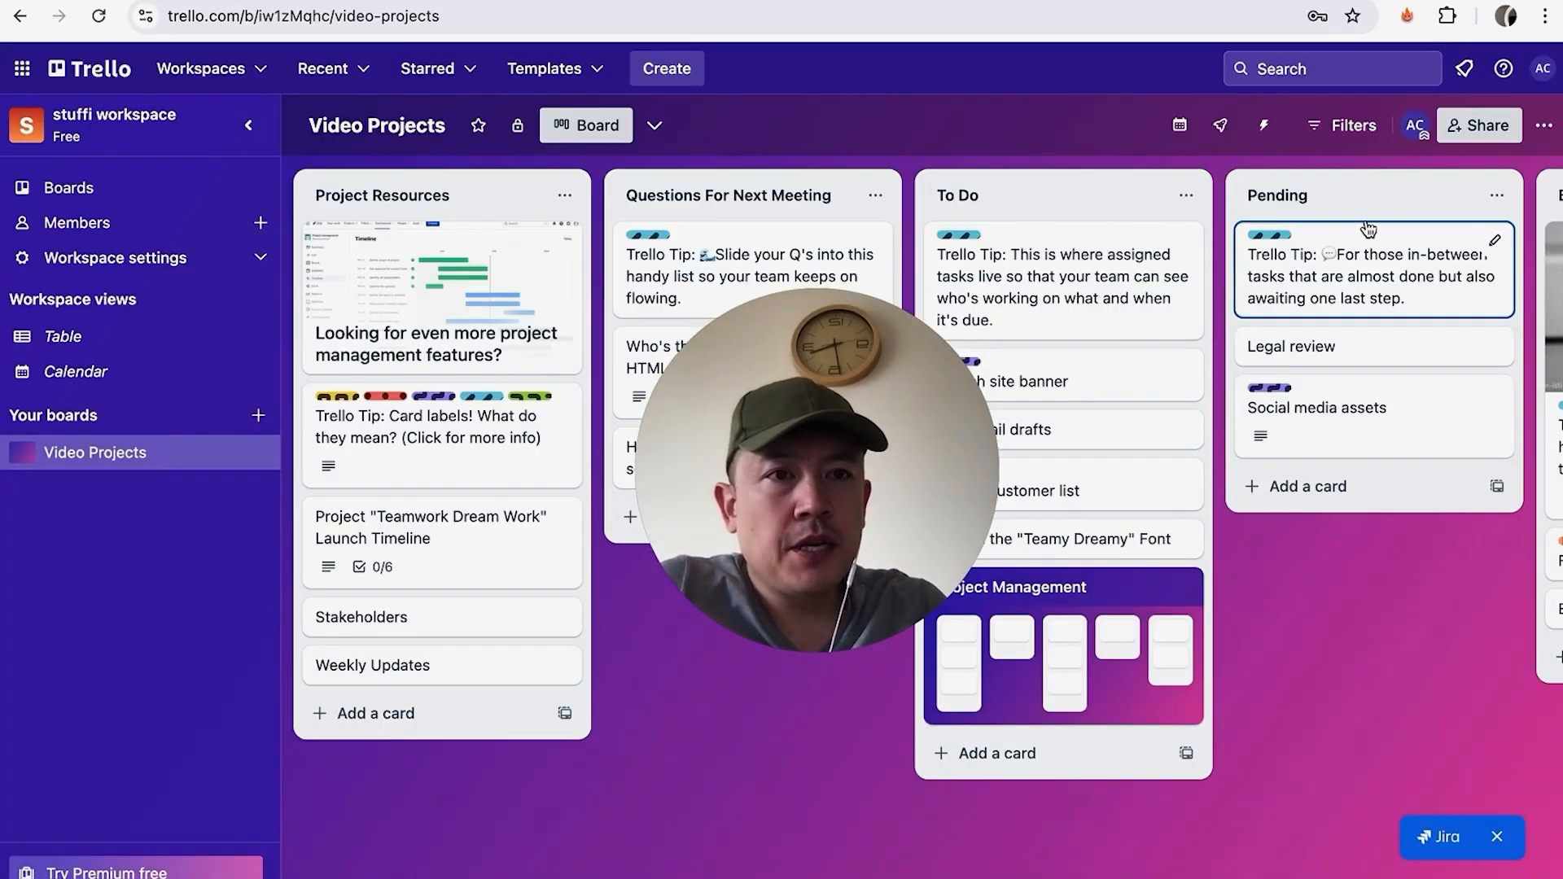
Step: Copy the board's 'anyone with the link can join as a member' link from Share board
left_click(1476, 125)
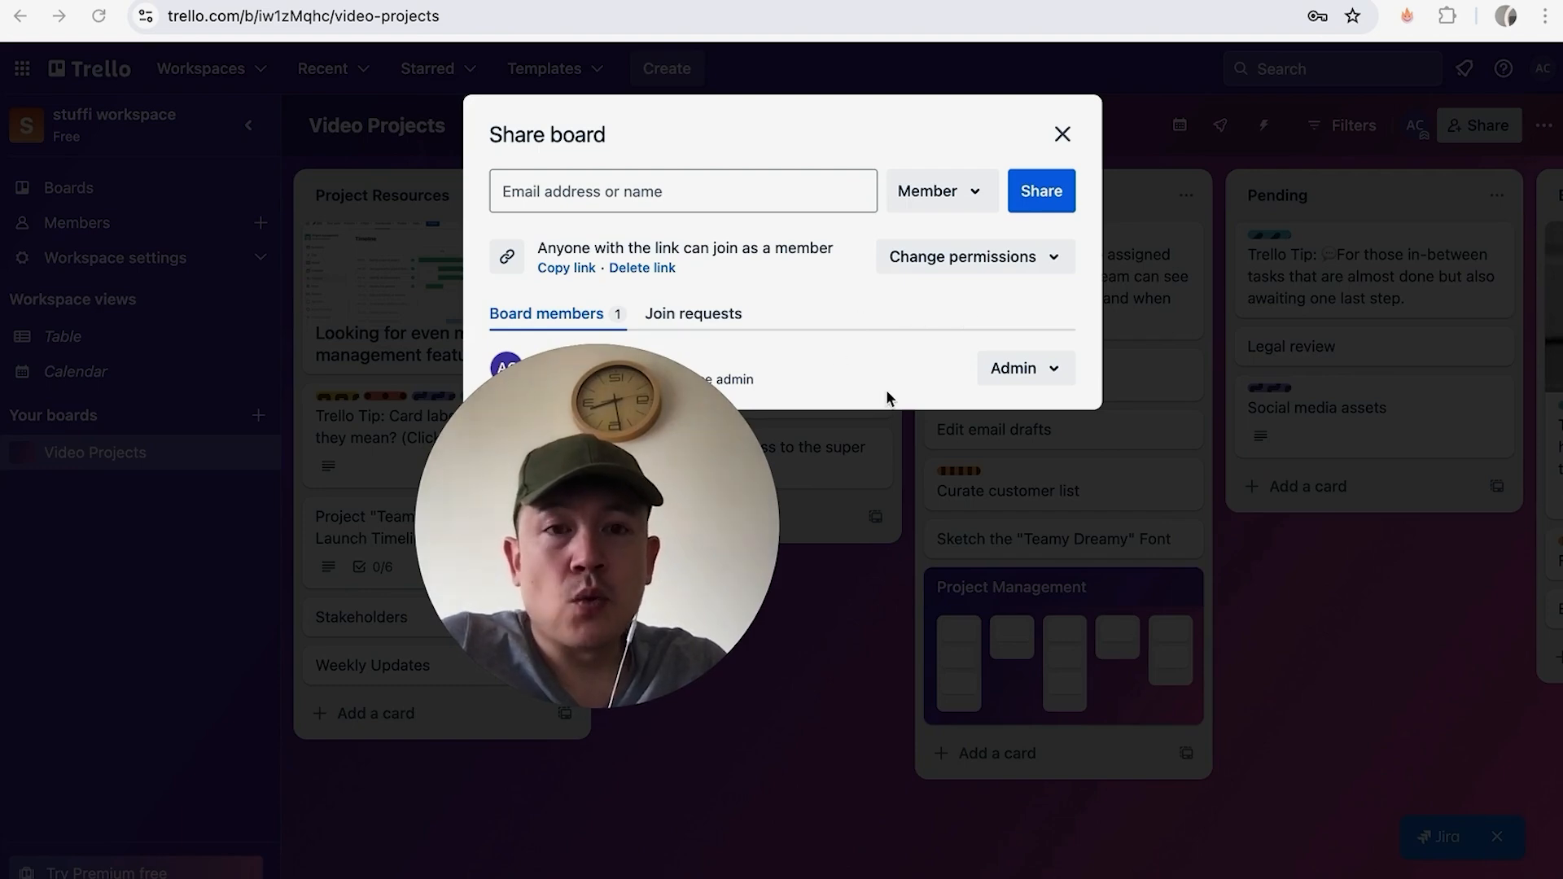
left_click(565, 271)
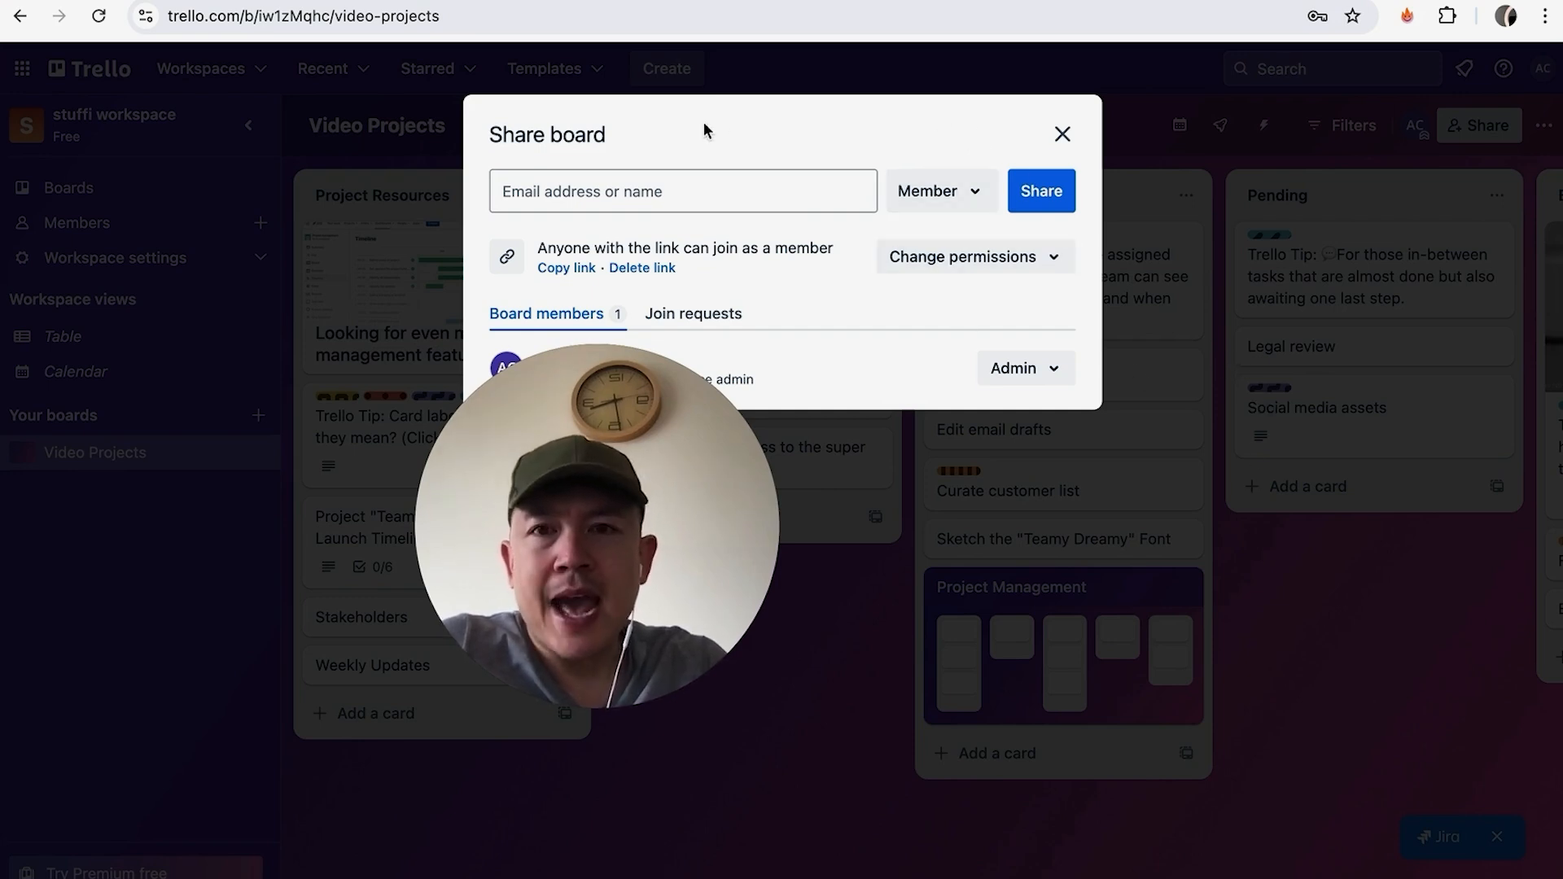
left_click(566, 191)
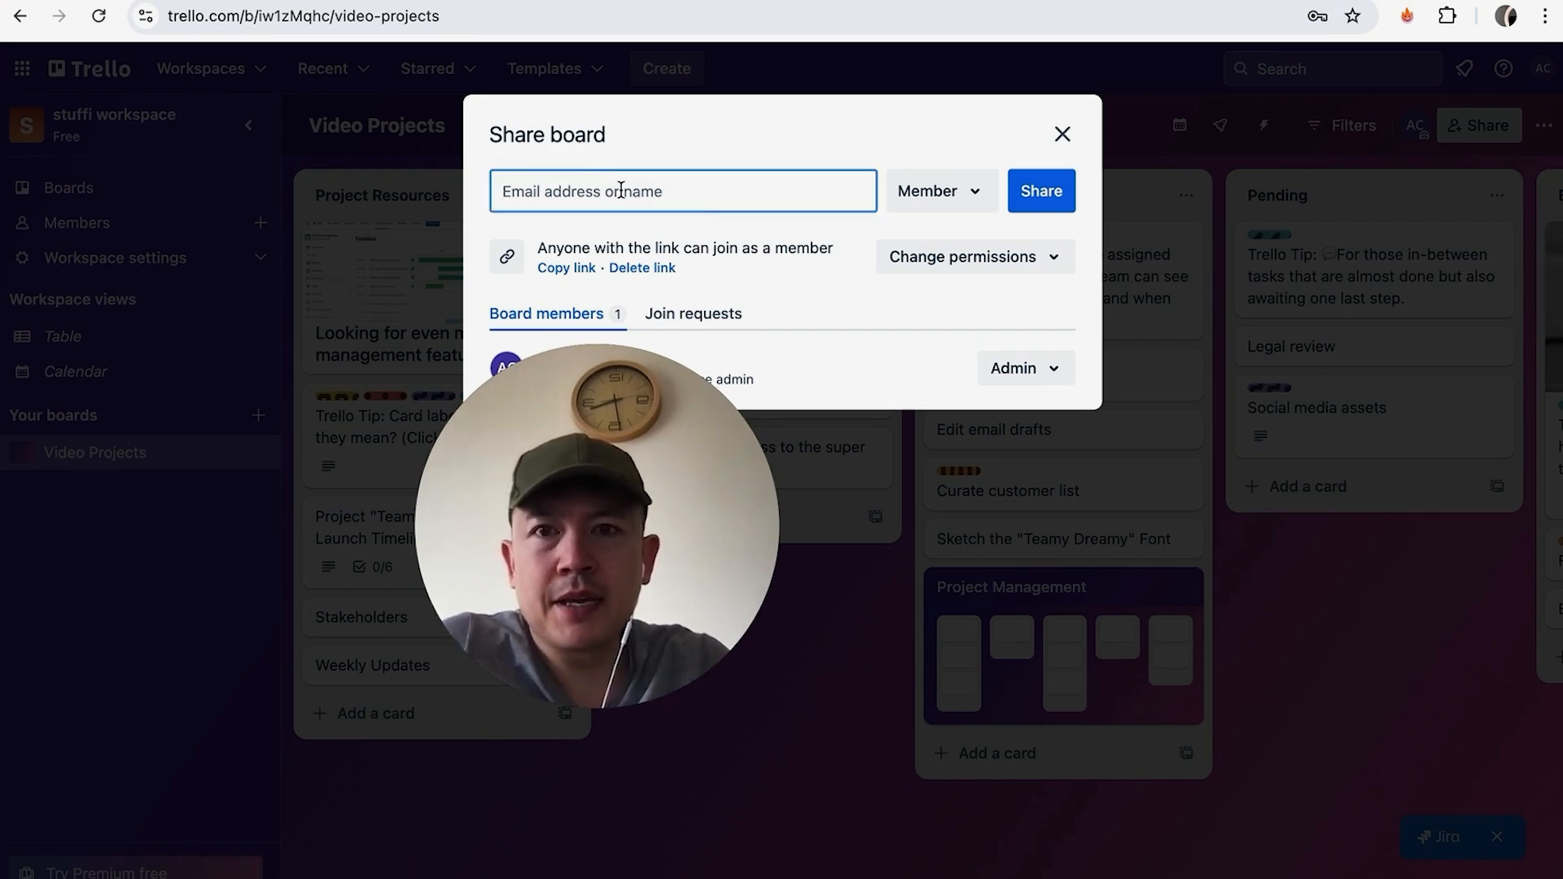
left_click(959, 199)
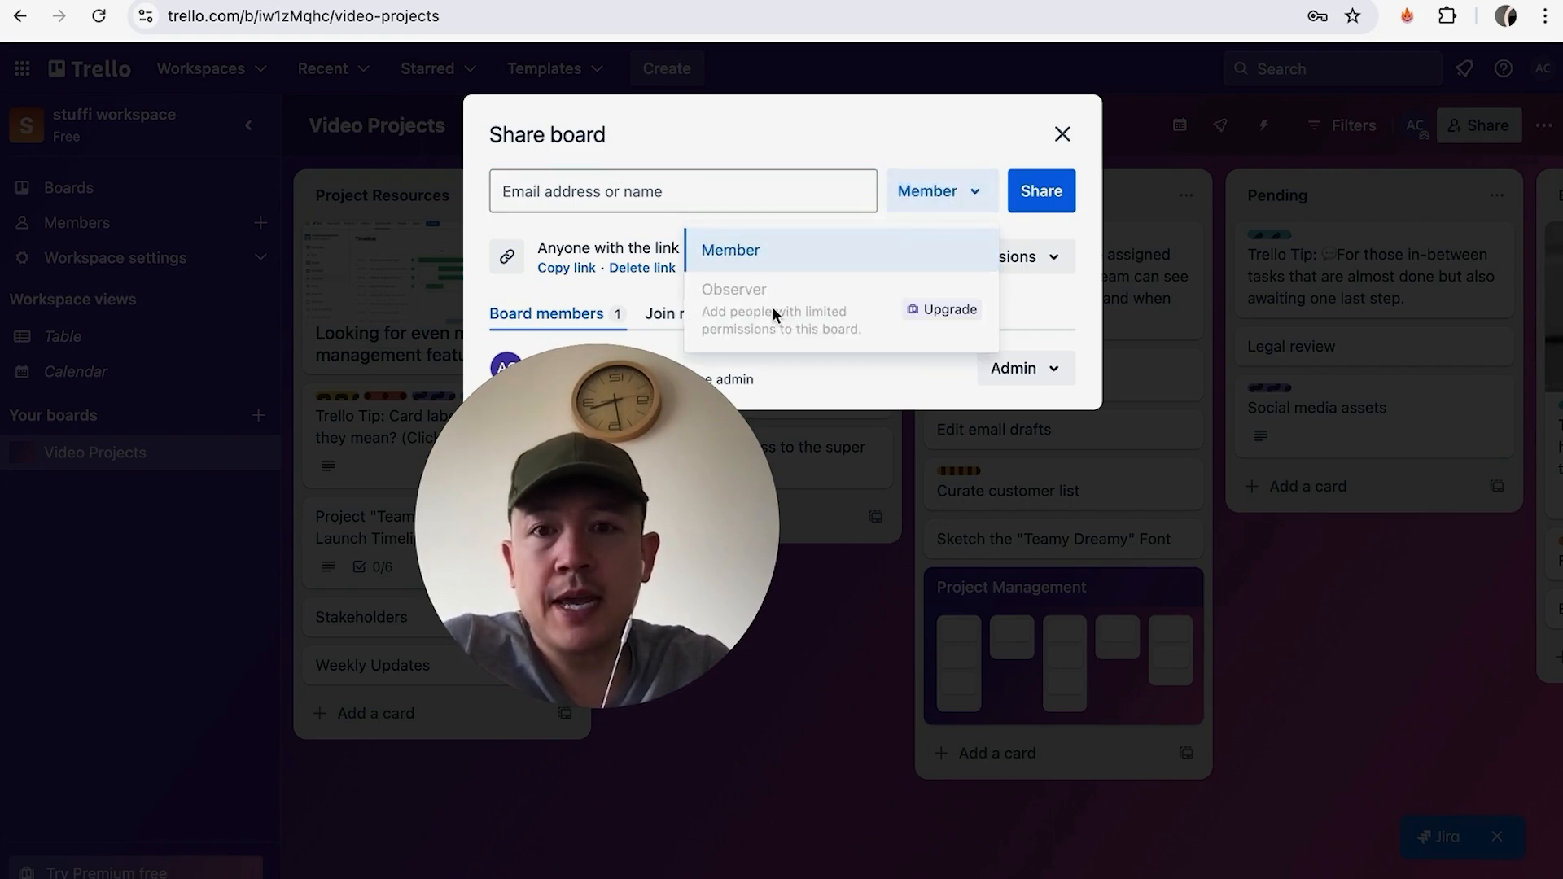
left_click(1085, 217)
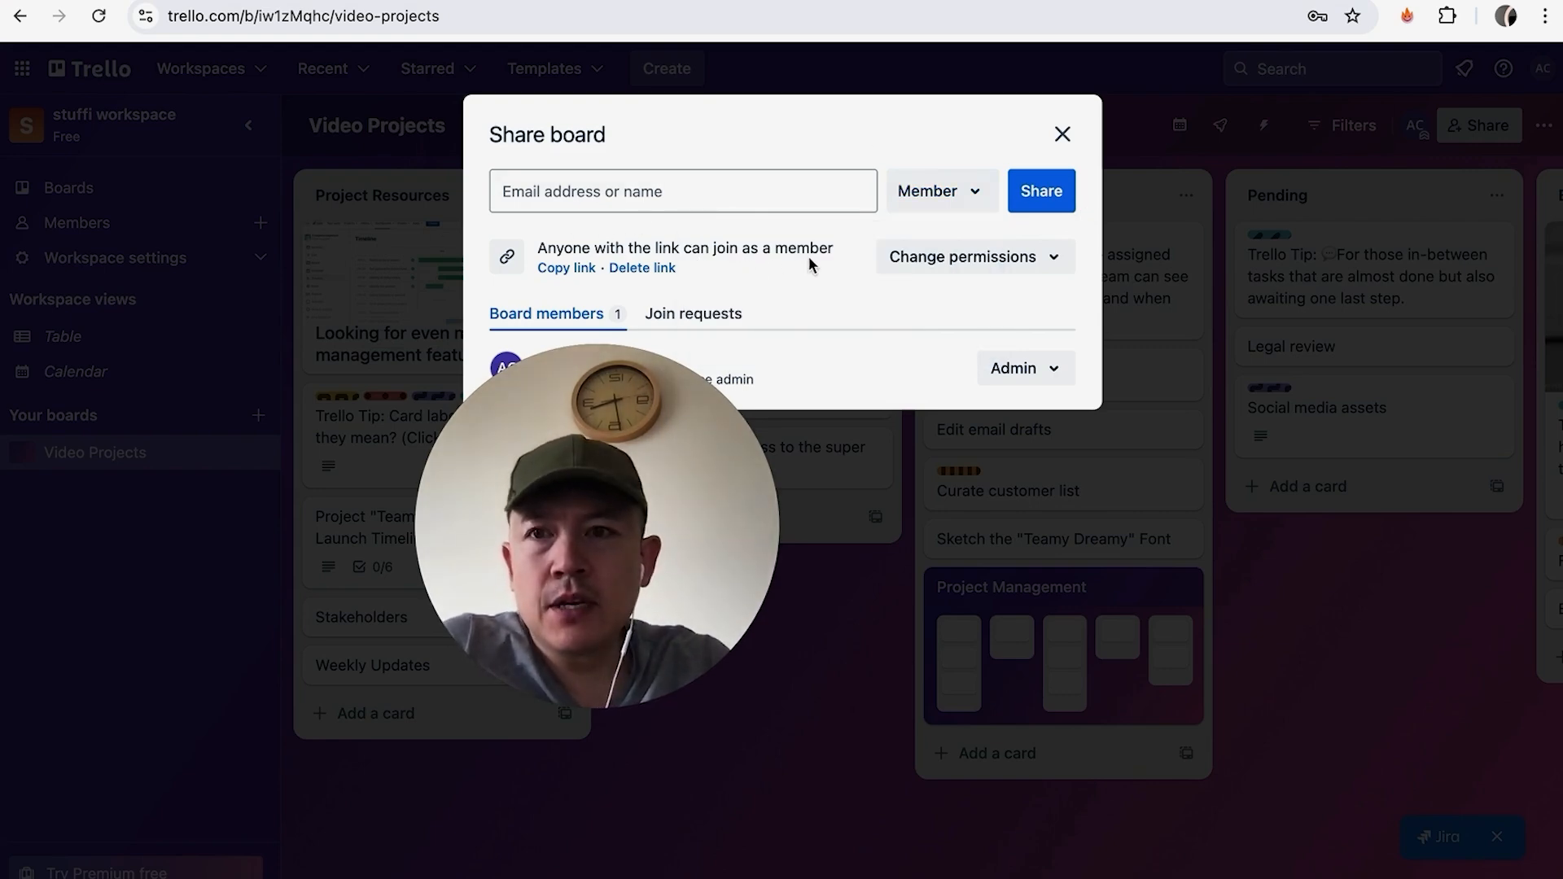
left_click(991, 262)
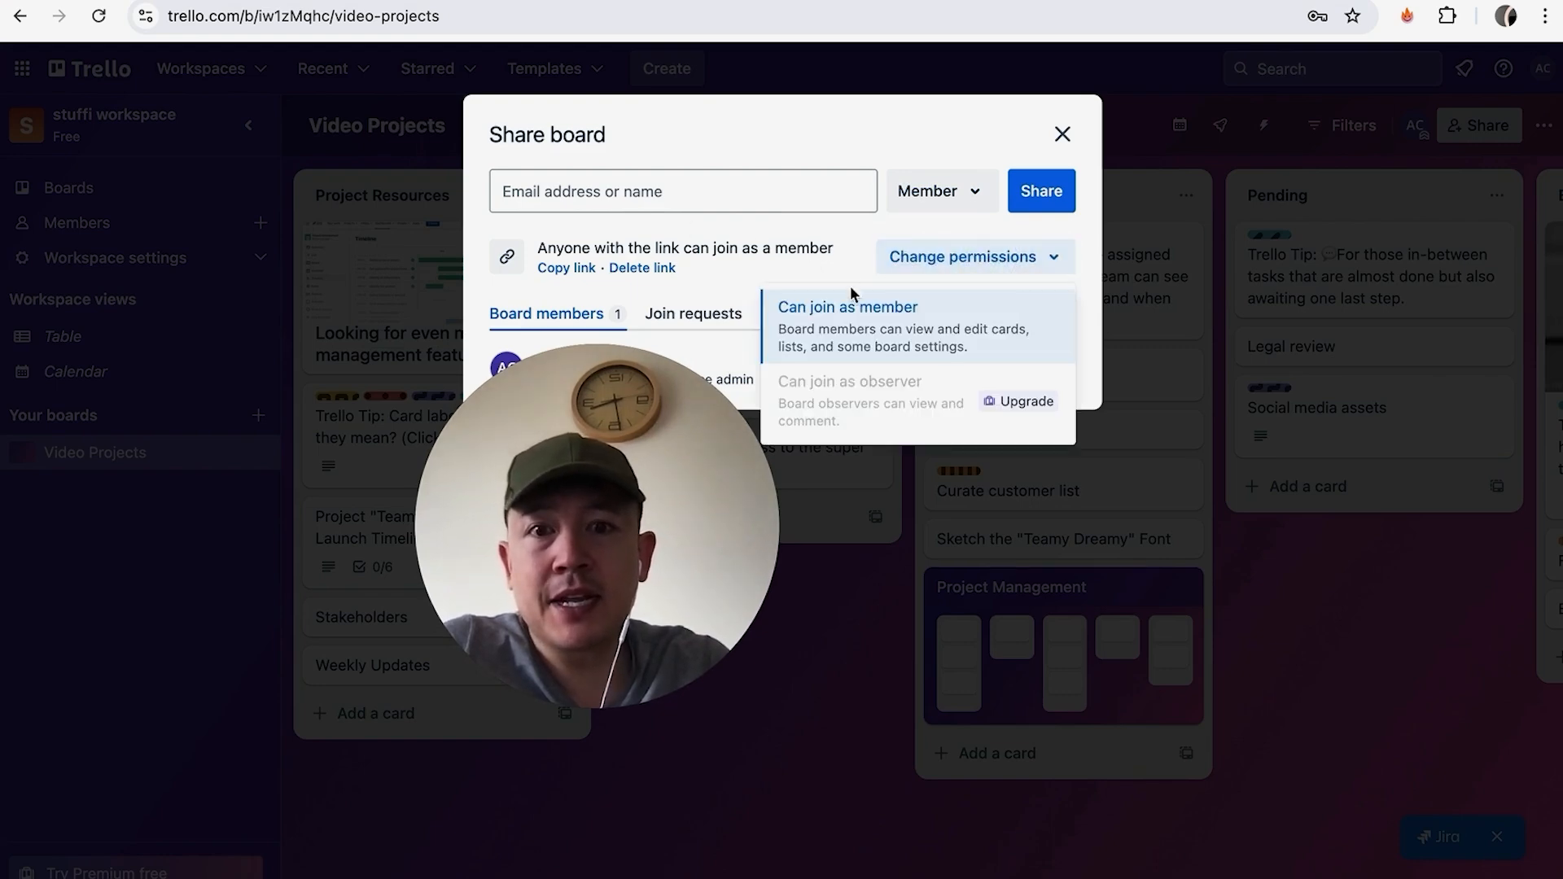
left_click(846, 228)
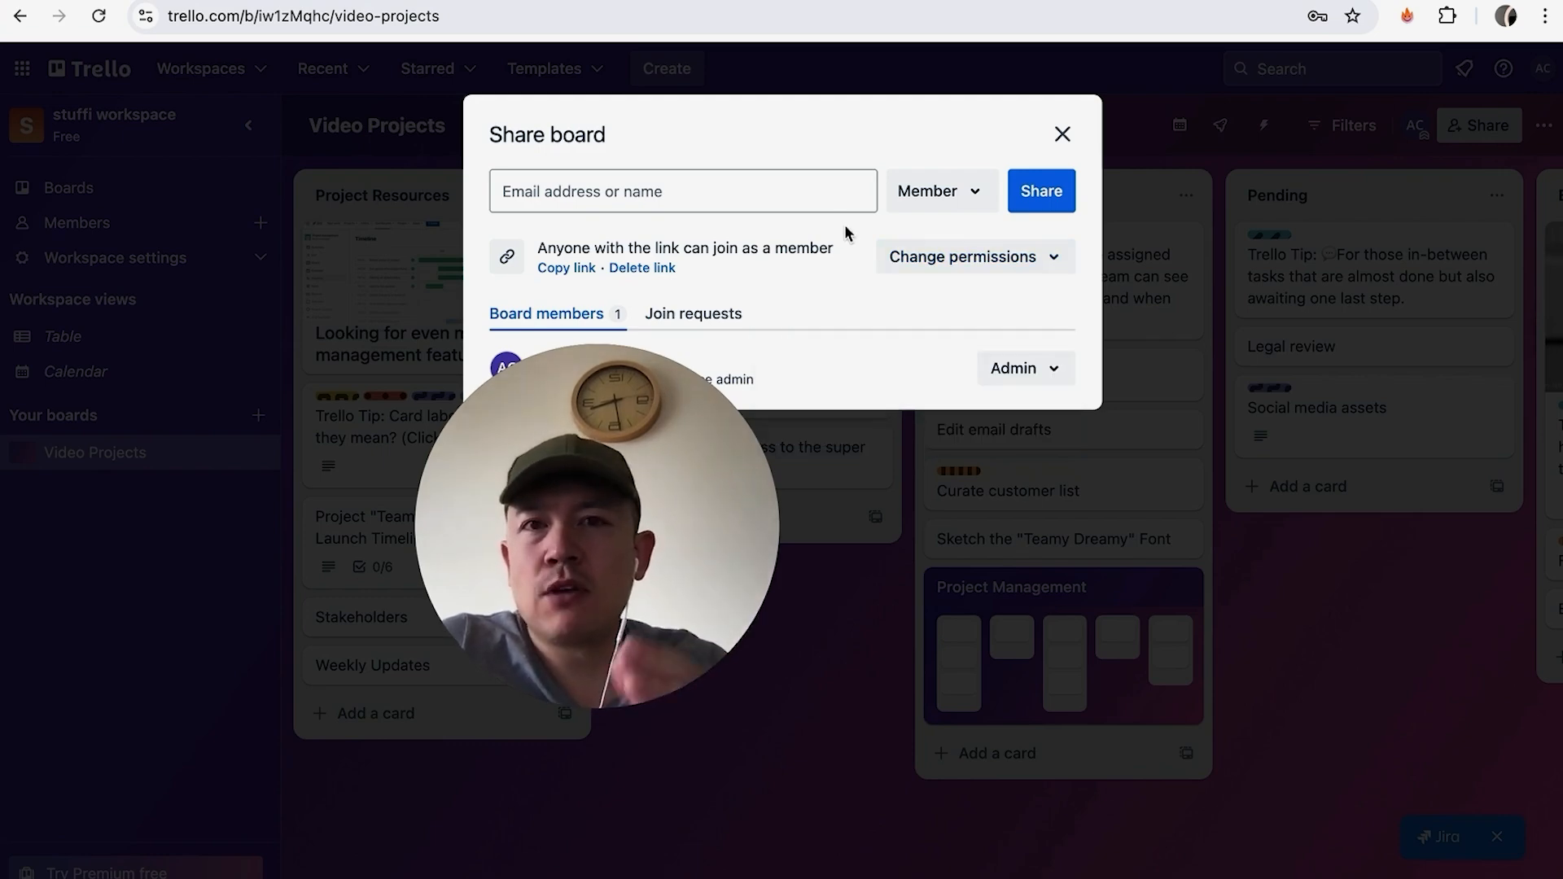